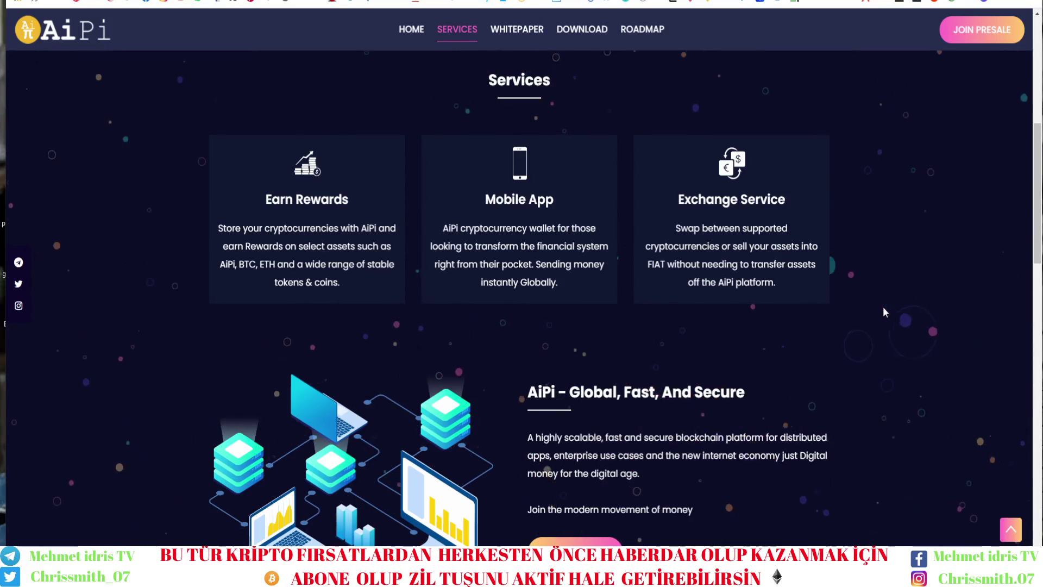
# Scroll back to the top of the AiPi presale page.
pyautogui.scroll(3, 707, 252)
pyautogui.scroll(5, 707, 252)
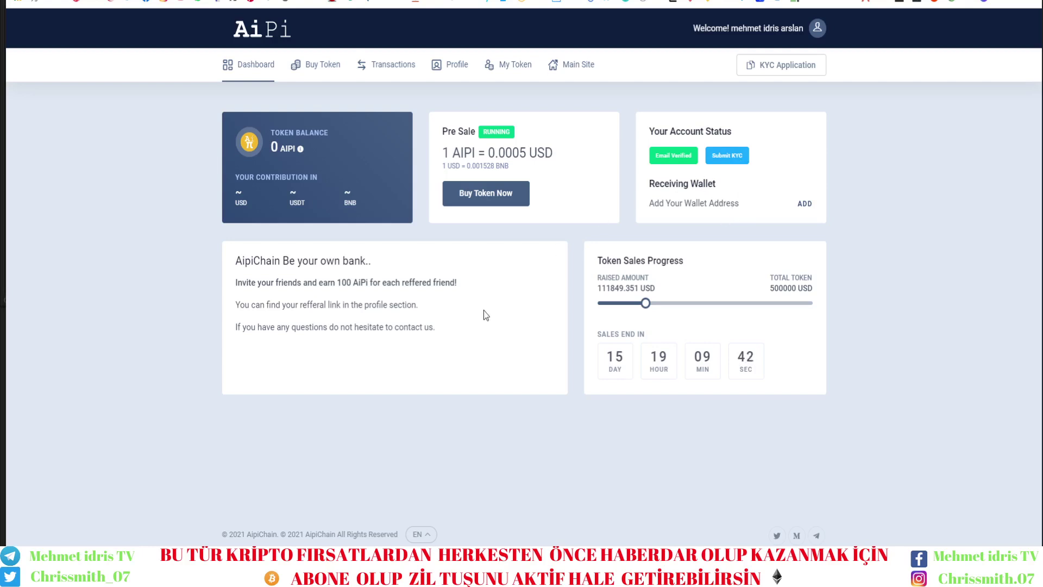
# Highlight the raised amount and the 500000 USD total, then start buying AIPI tokens.
pyautogui.doubleClick(611, 288)
pyautogui.moveTo(766, 289); pyautogui.dragTo(814, 290)
pyautogui.click(810, 445)
pyautogui.click(477, 202)
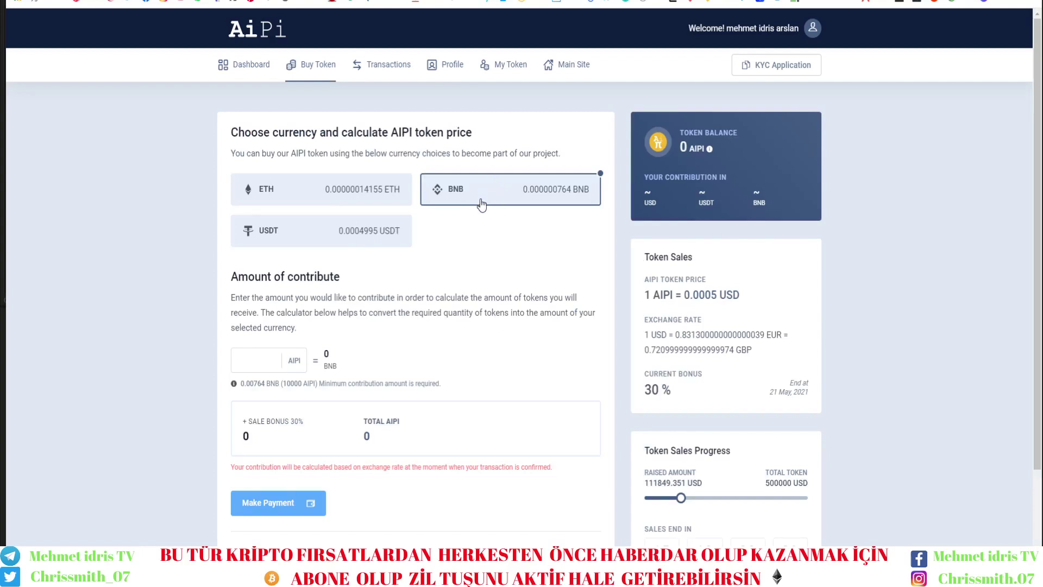
# Enter 150000 as the AIPI purchase amount, checking its BNB cost.
pyautogui.click(271, 361)
pyautogui.write('100000')
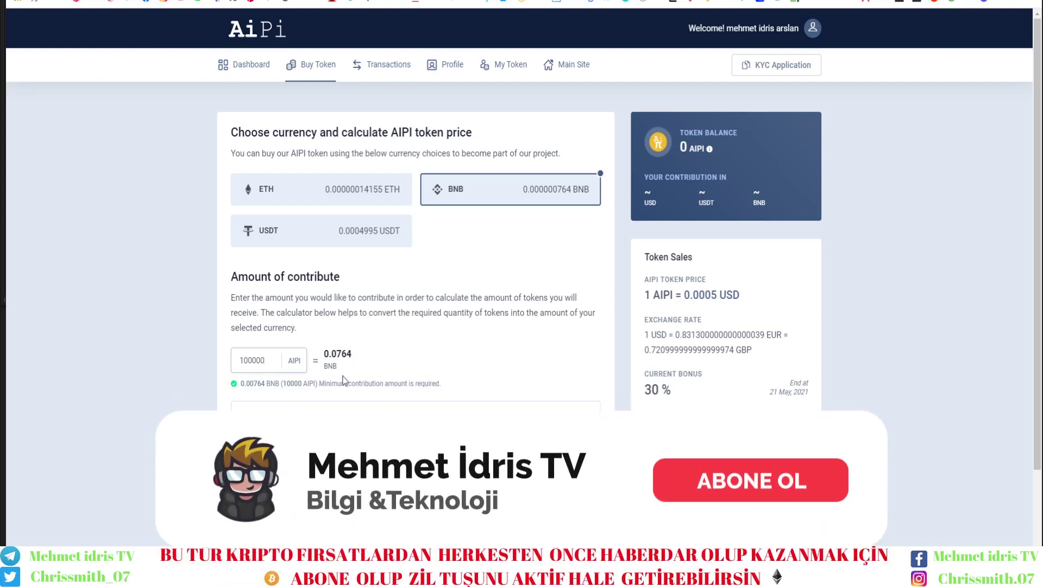
pyautogui.moveTo(332, 355); pyautogui.dragTo(352, 354)
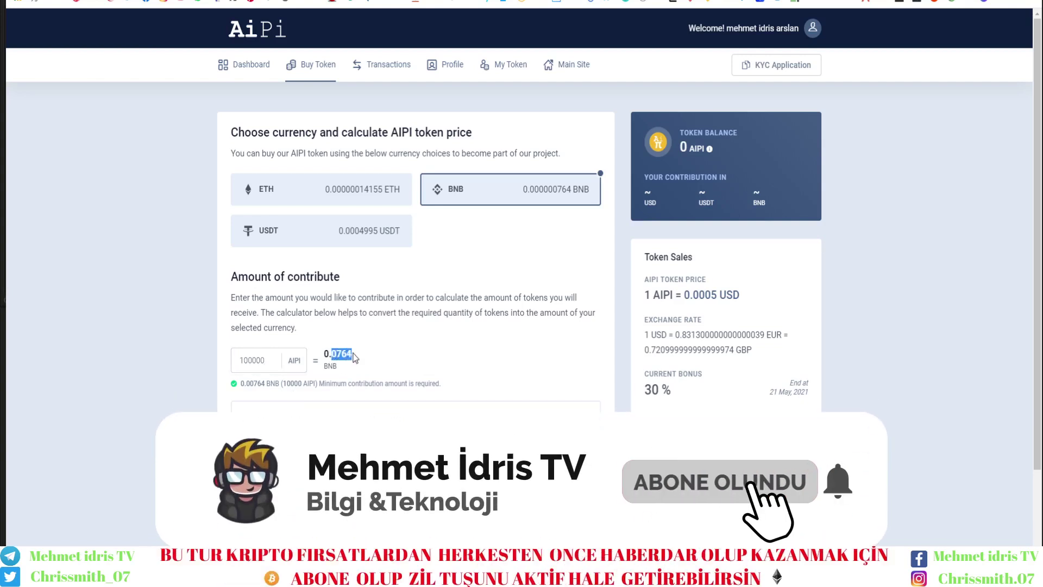
pyautogui.click(259, 364)
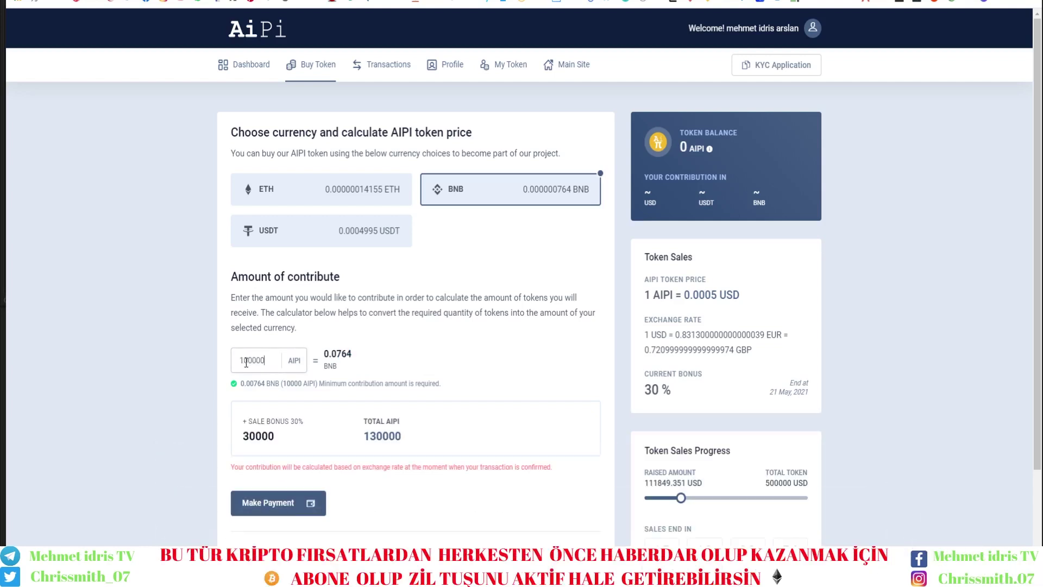
pyautogui.press('BackSpace')
pyautogui.write('5')
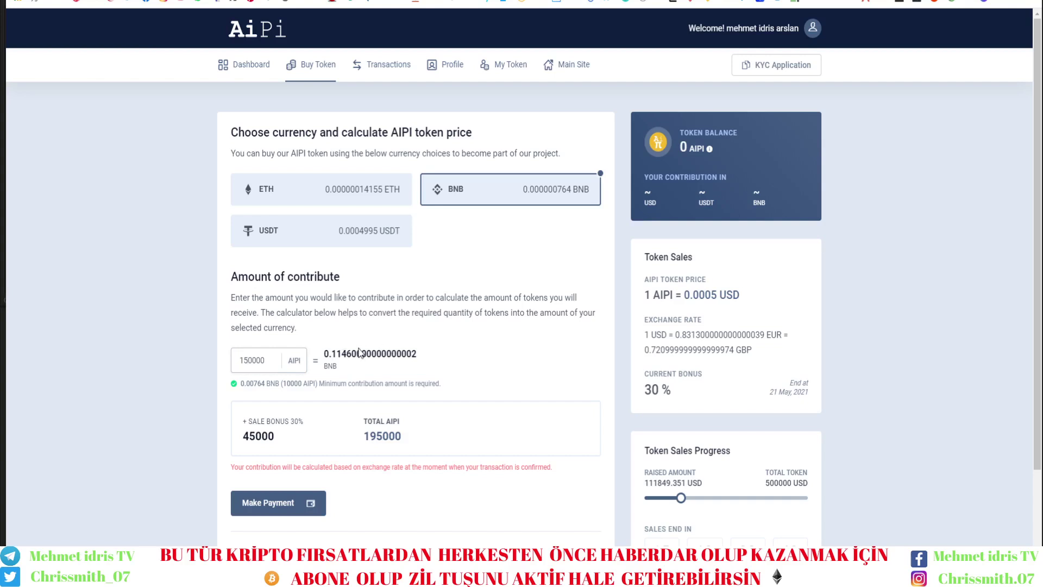
# Review the recalculated BNB cost, 30% sale bonus and 45000 bonus, then proceed to payment.
pyautogui.moveTo(327, 353); pyautogui.dragTo(414, 354)
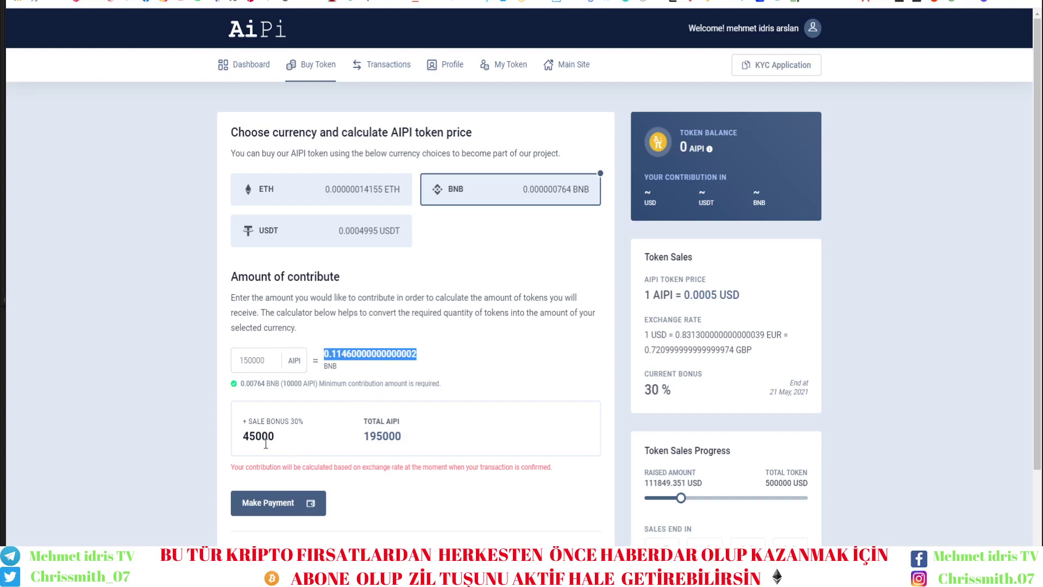
pyautogui.doubleClick(290, 422)
pyautogui.click(299, 447)
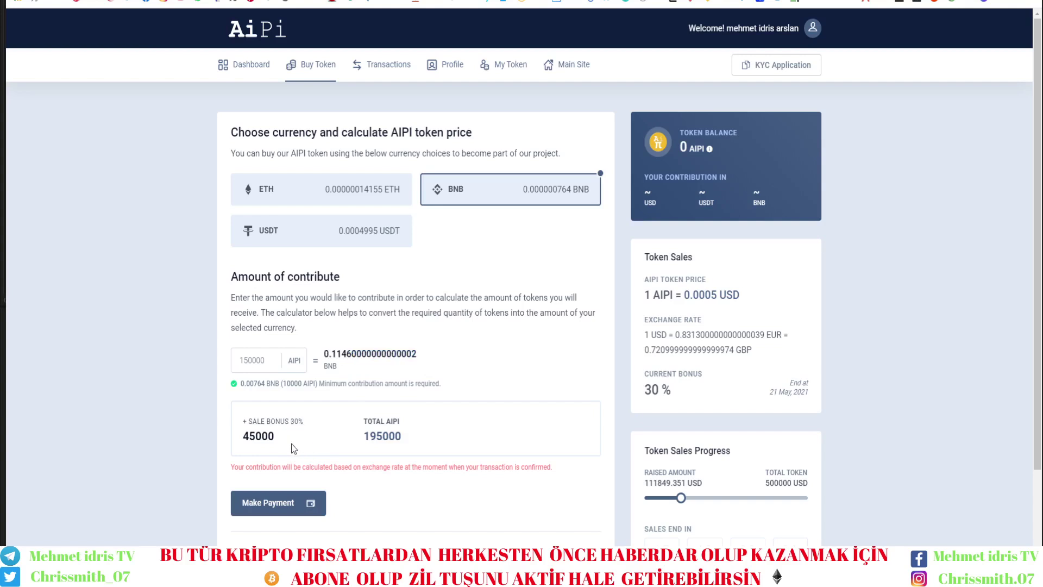
pyautogui.moveTo(253, 435); pyautogui.dragTo(242, 438)
pyautogui.click(293, 503)
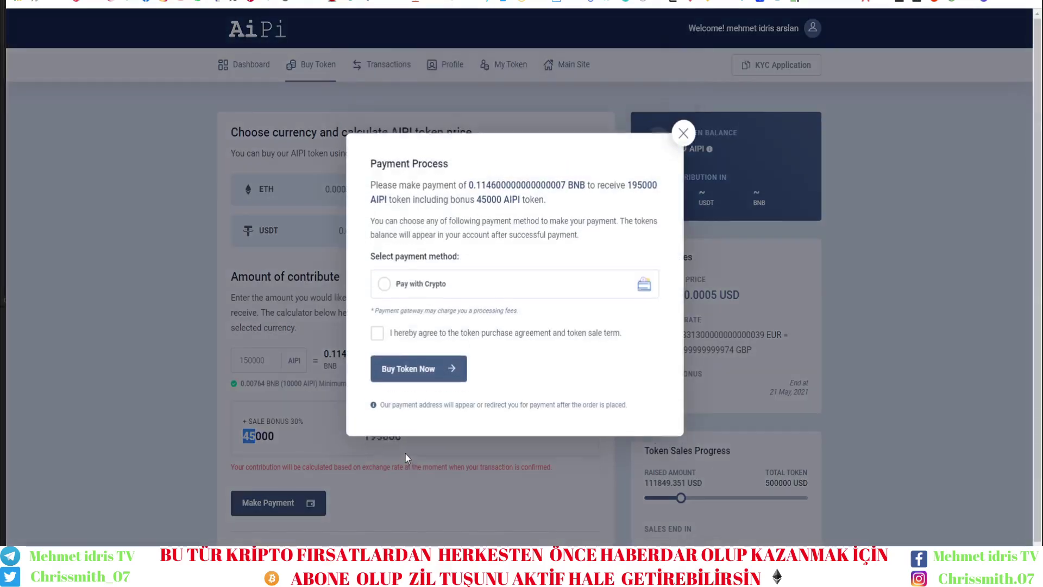
# Place the crypto-paid AIPI order after accepting the terms, and copy its BNB payment address.
pyautogui.click(391, 293)
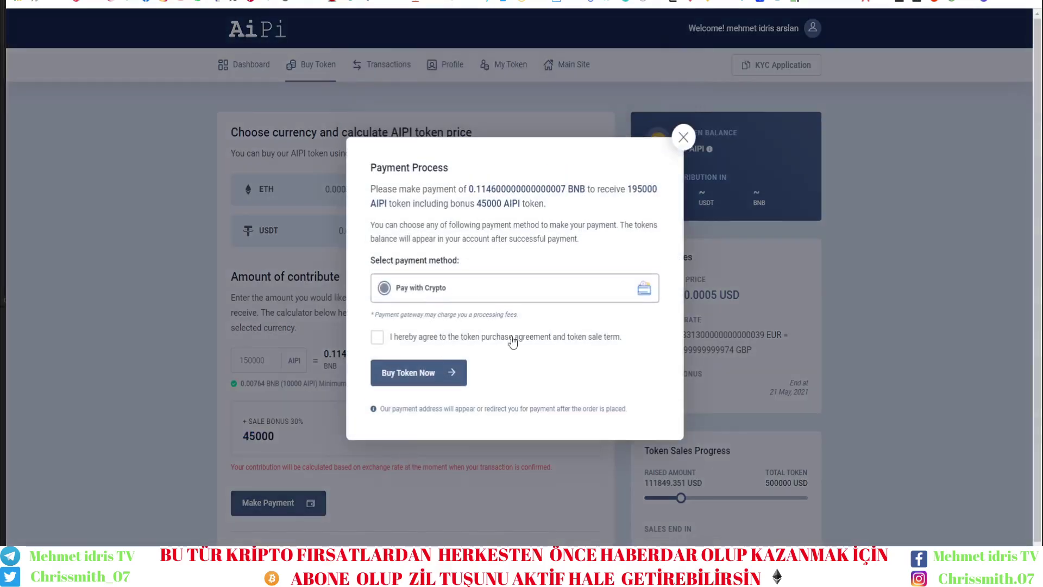
pyautogui.click(376, 337)
pyautogui.click(422, 377)
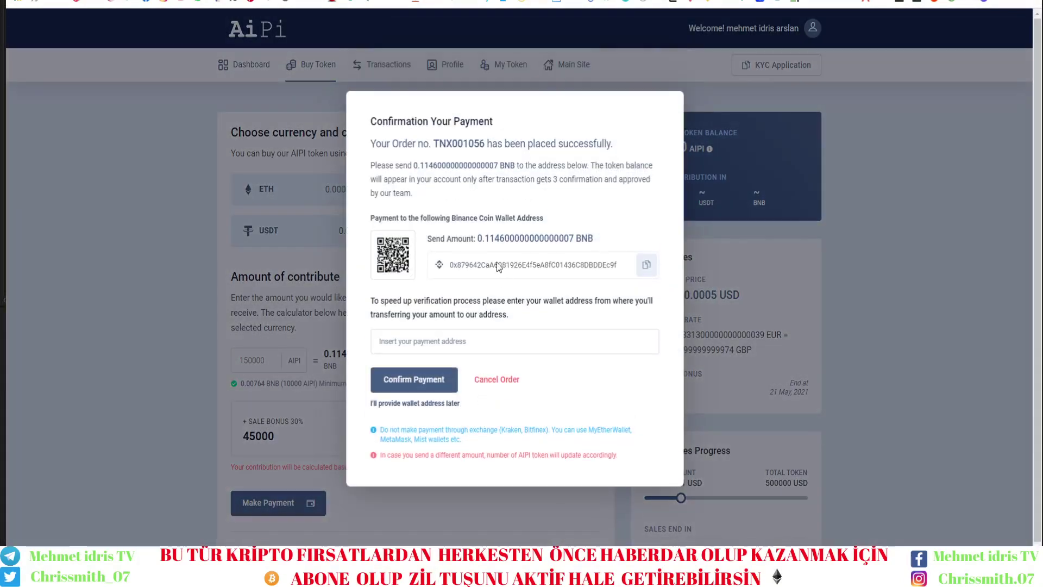
pyautogui.click(646, 269)
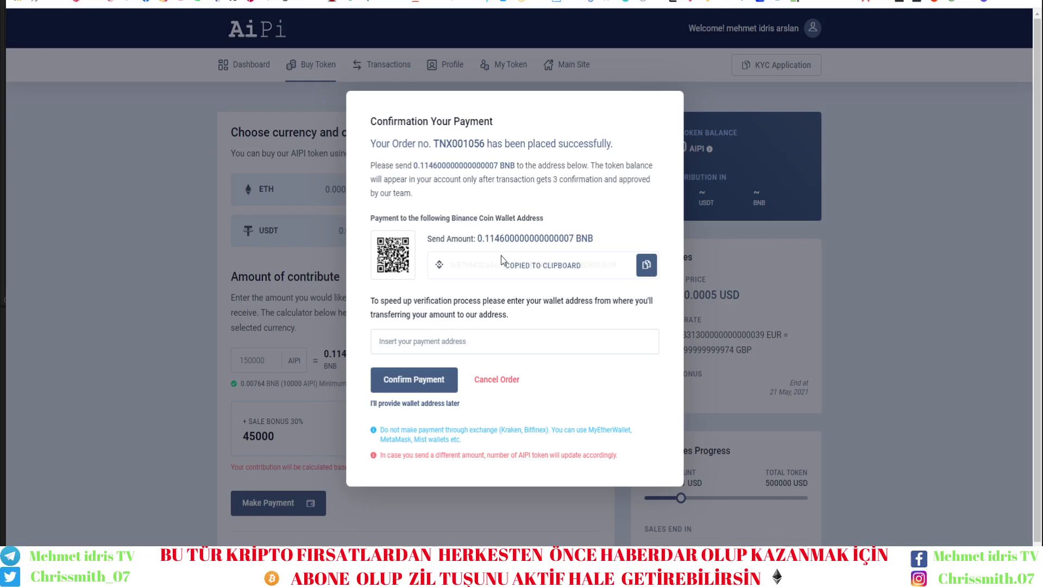
pyautogui.click(425, 3)
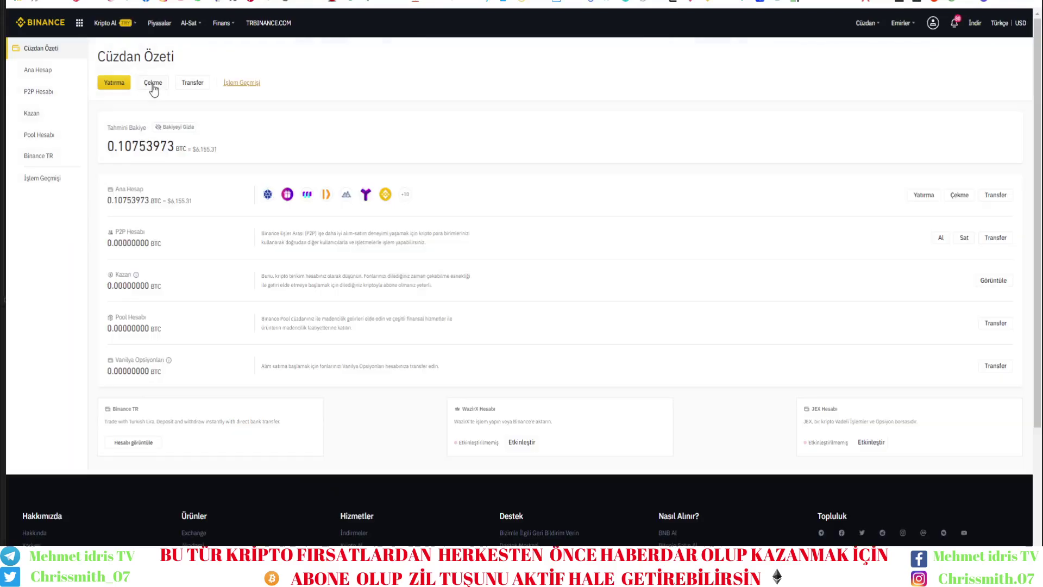
# Start a BNB crypto withdrawal to the pasted AiPi payment address.
pyautogui.click(153, 86)
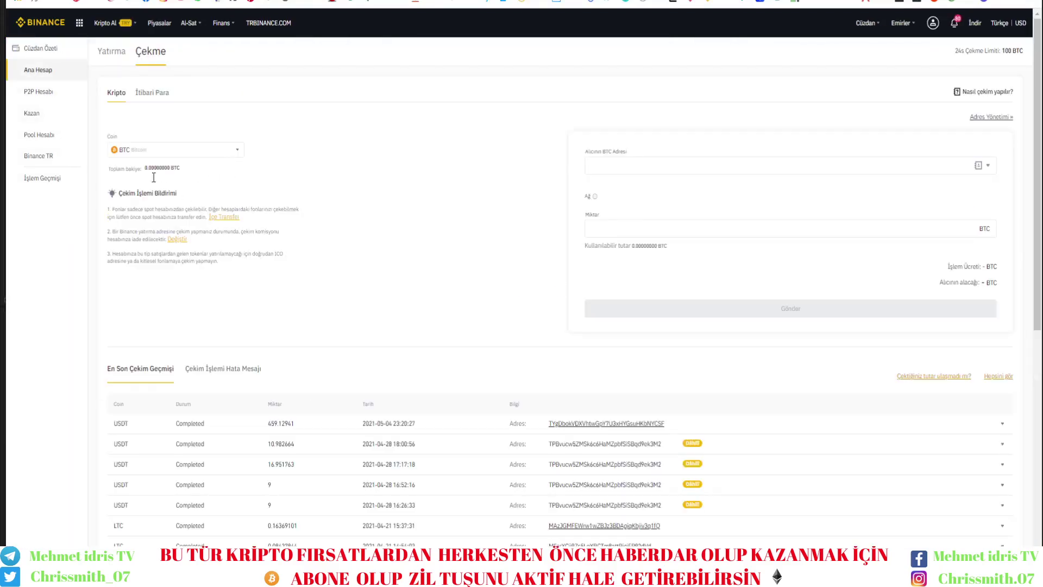
pyautogui.click(146, 155)
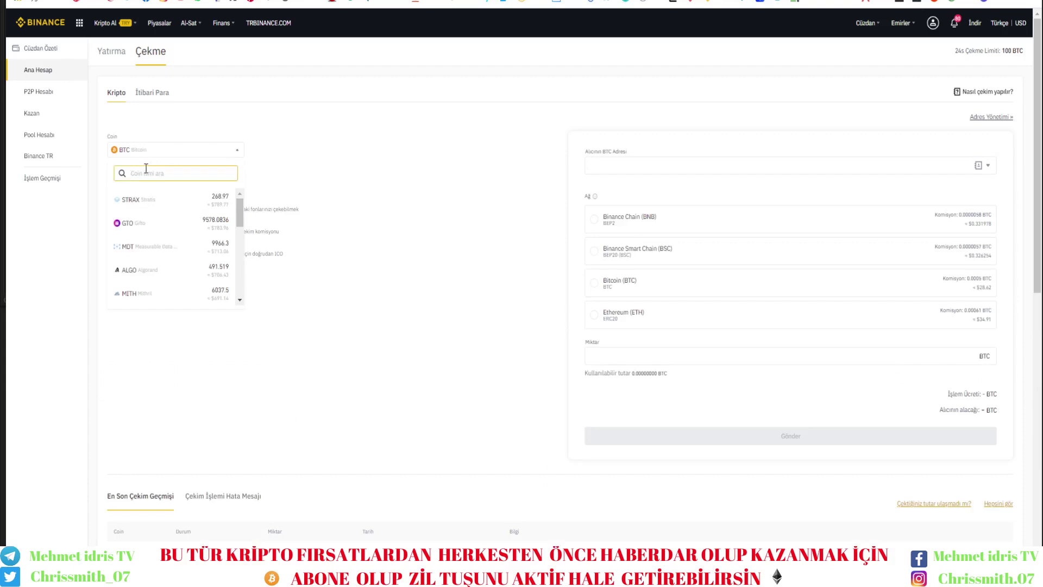
pyautogui.write('bnb')
pyautogui.click(139, 202)
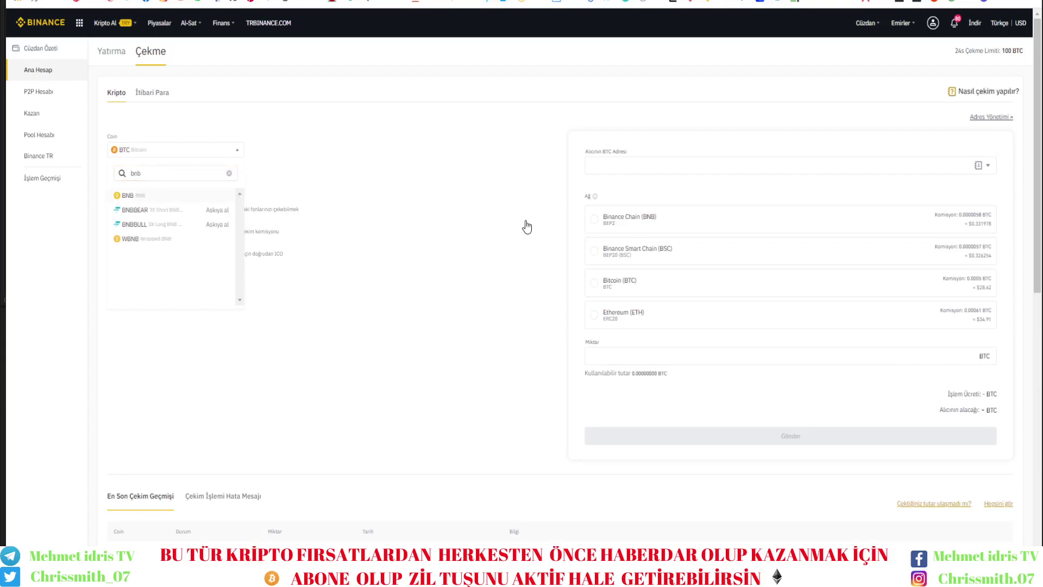
pyautogui.hotkey('ctrl', 'v')
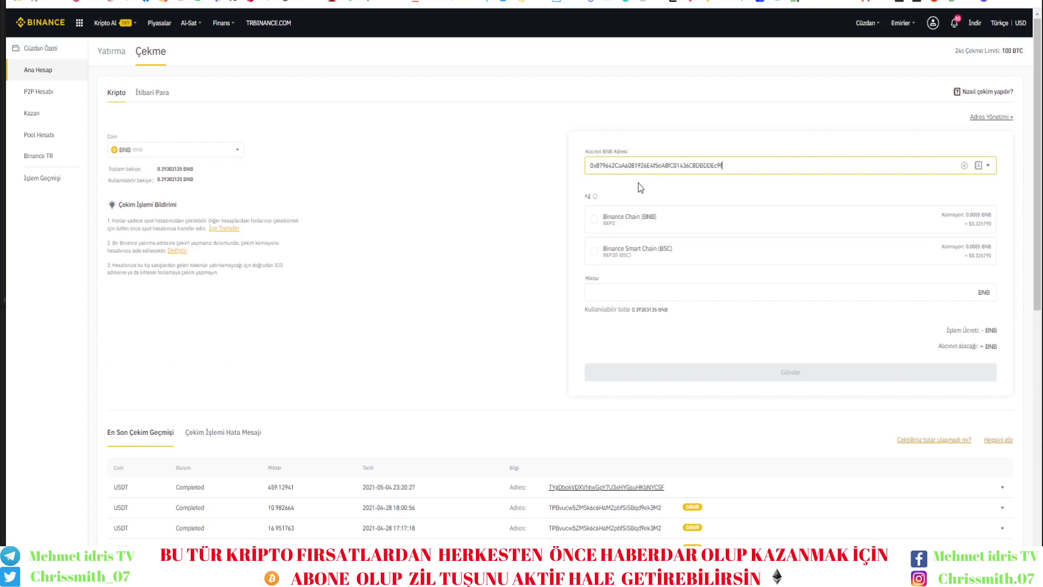
# Choose the Binance Smart Chain network, enter 0.1 BNB and submit the withdrawal.
pyautogui.click(637, 254)
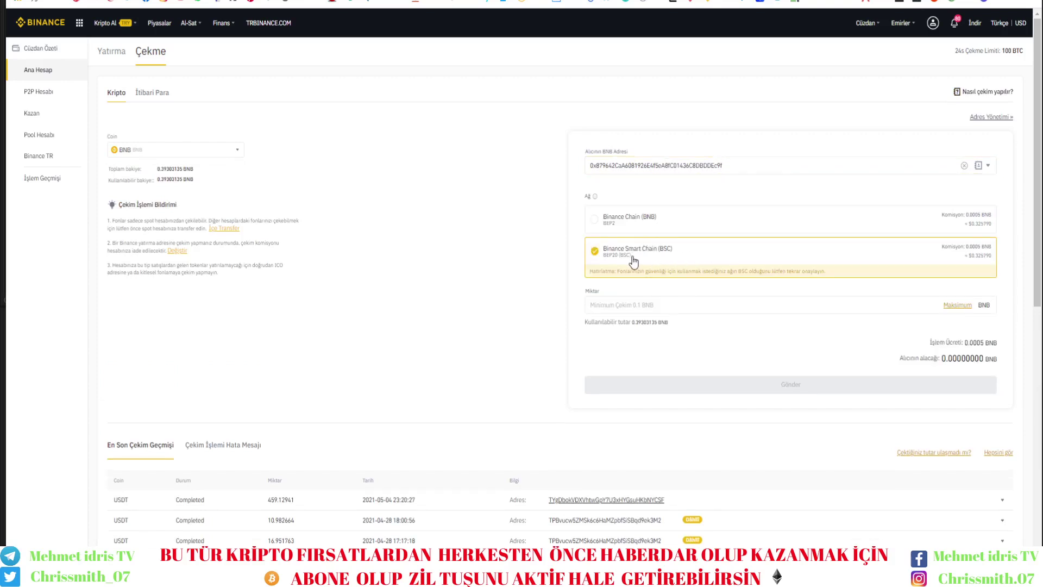
pyautogui.moveTo(630, 227); pyautogui.dragTo(638, 232)
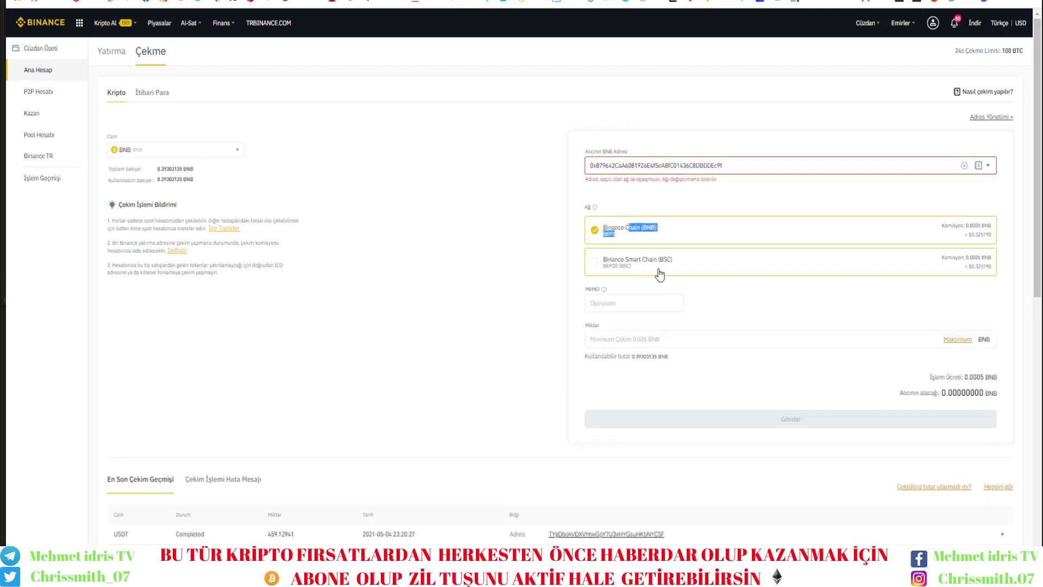
pyautogui.click(641, 272)
pyautogui.click(663, 303)
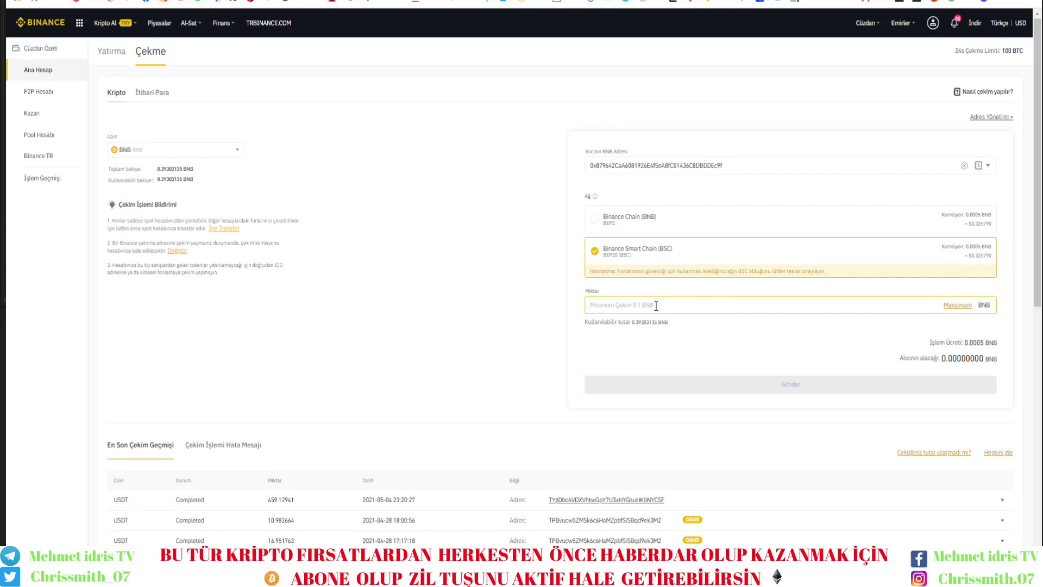
pyautogui.write('0.1')
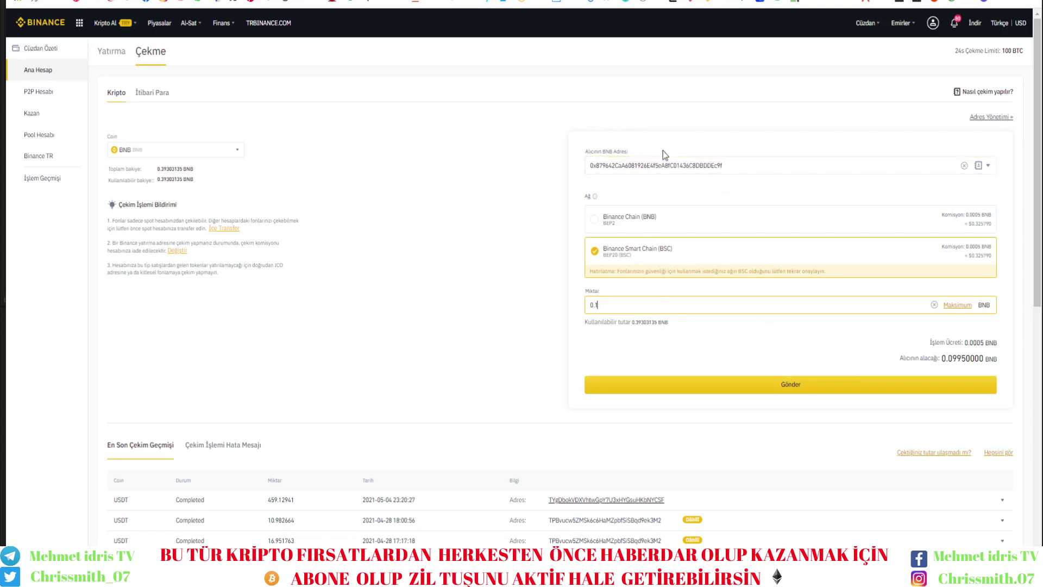
pyautogui.hotkey('ctrl', 'Tab')
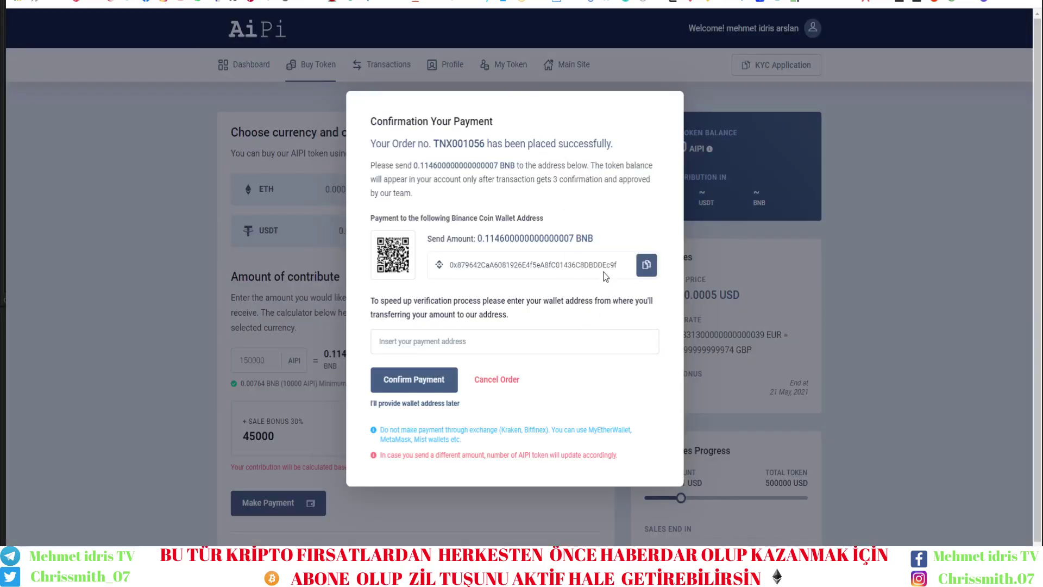
pyautogui.hotkey('ctrl', 'Tab')
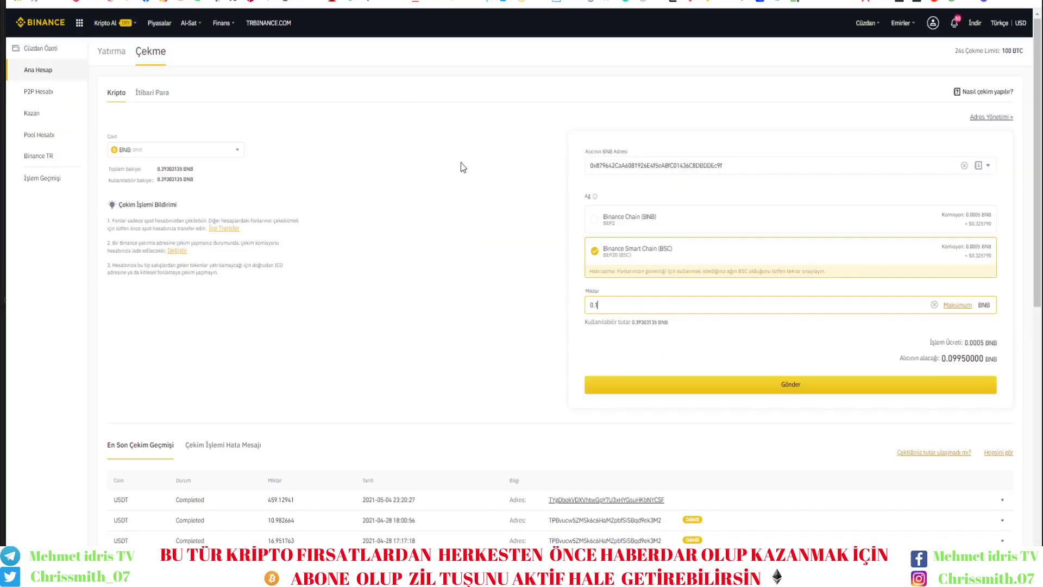
pyautogui.click(851, 384)
pyautogui.click(551, 368)
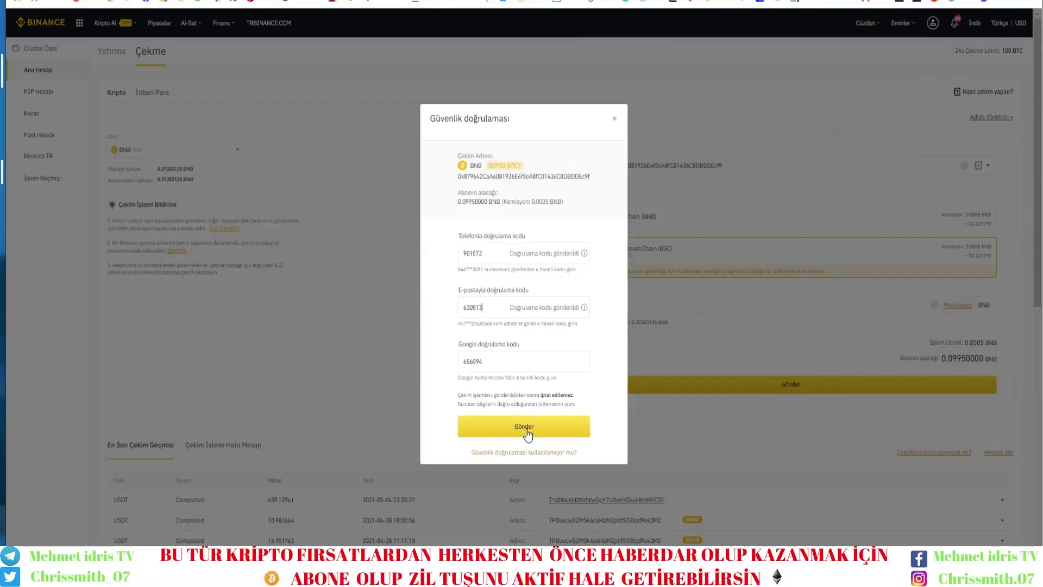
# Confirm the 0.1 BNB withdrawal with the verification codes and return to the AiPi tab.
pyautogui.click(526, 432)
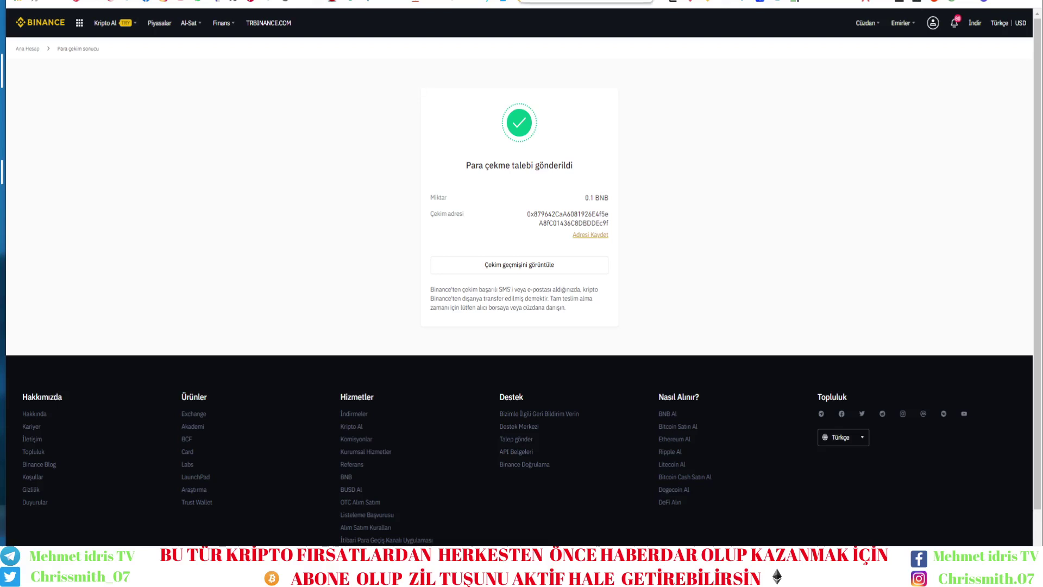
pyautogui.click(454, 3)
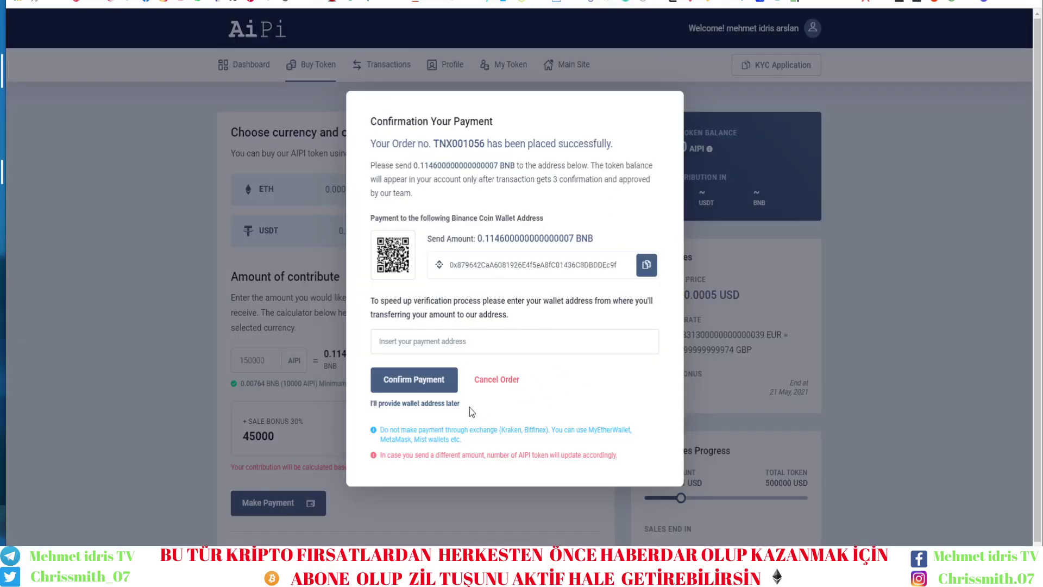
pyautogui.click(431, 404)
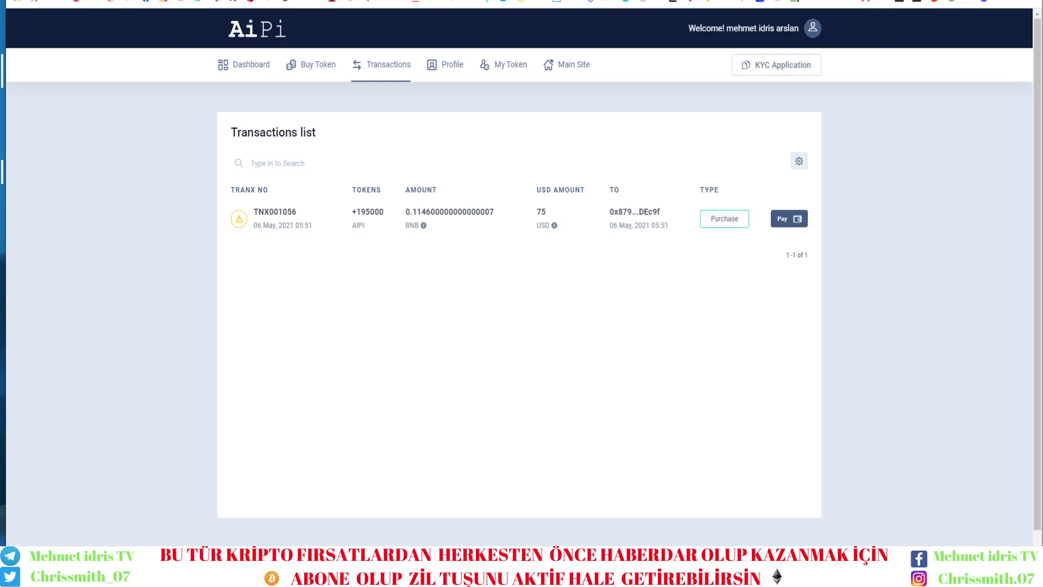
# Reload the Buy Token page, dismiss the translation prompt and scroll through the sale countdown.
pyautogui.rightClick(287, 72)
pyautogui.click(303, 80)
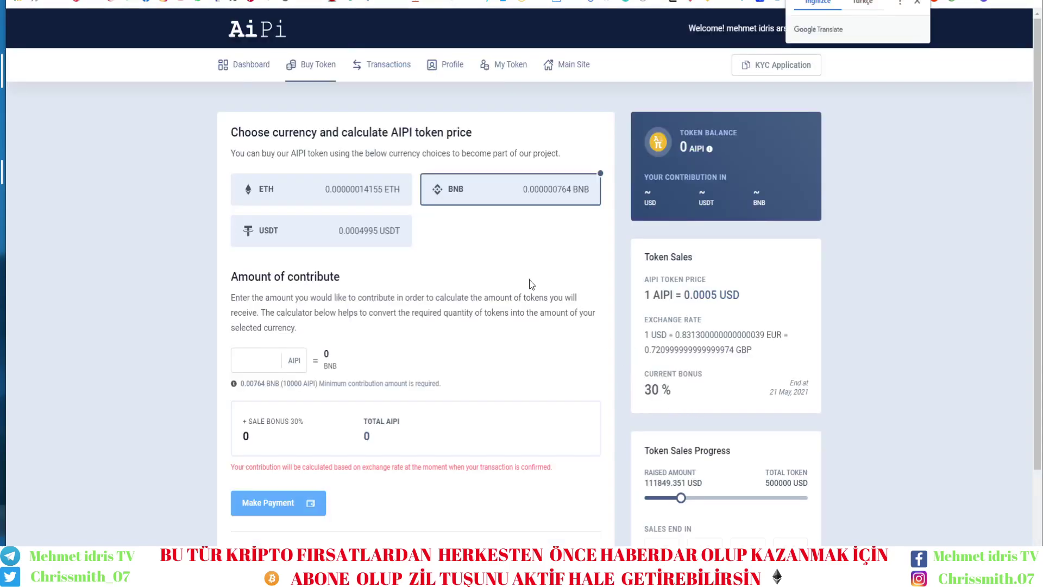
pyautogui.scroll(-2, 530, 285)
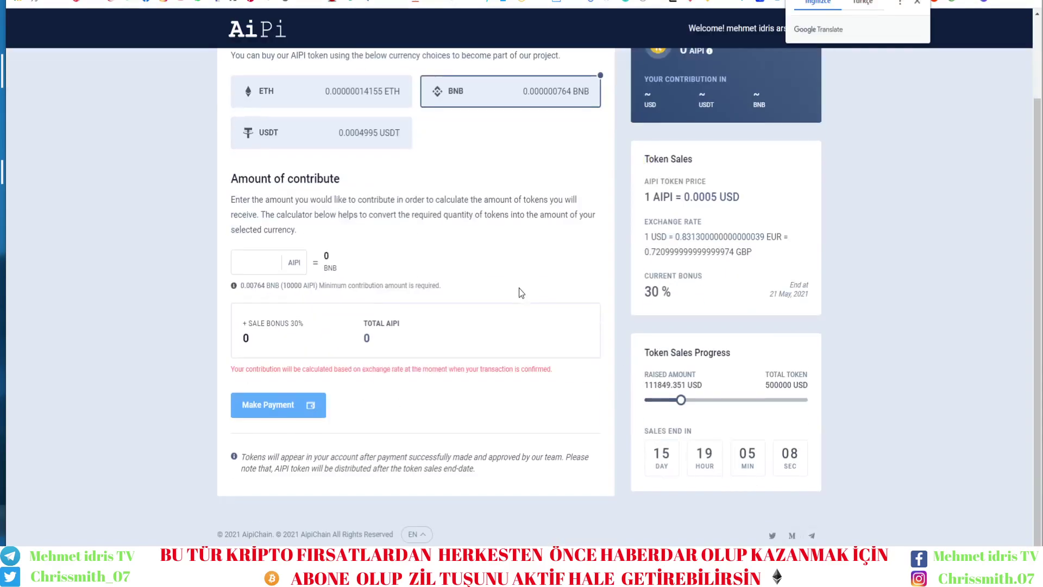
pyautogui.click(685, 458)
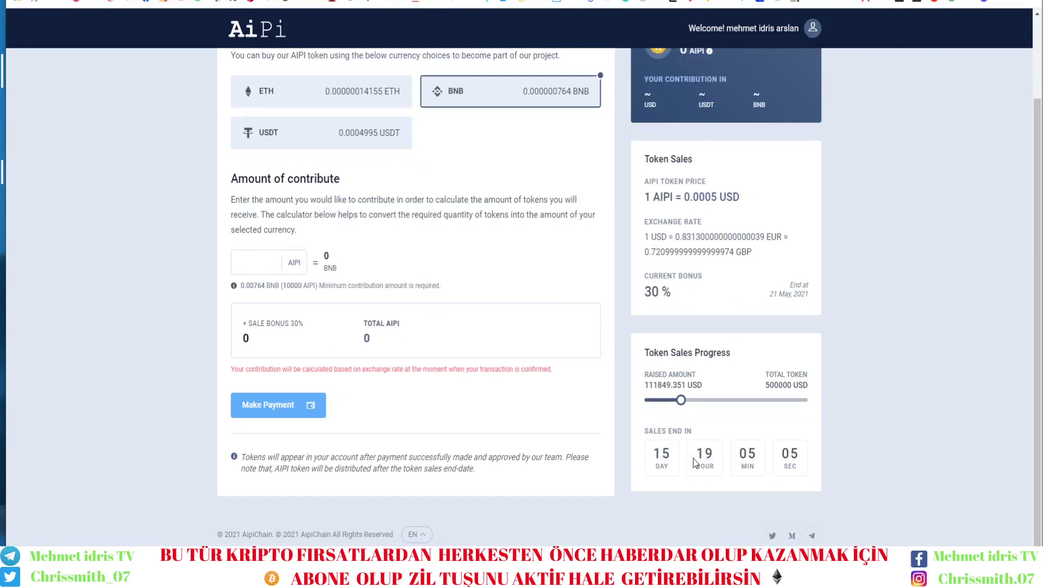
pyautogui.scroll(2, 678, 481)
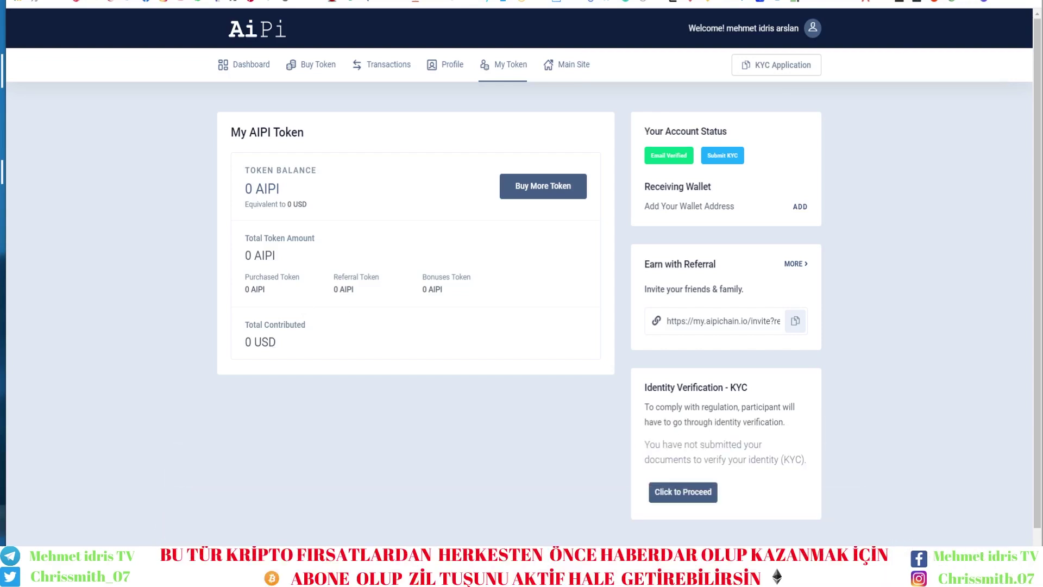
# Copy the MetaMask Account 1 address on Smart Chain BNB, then go back to Transactions.
pyautogui.hotkey('alt', 'shift', 'm')
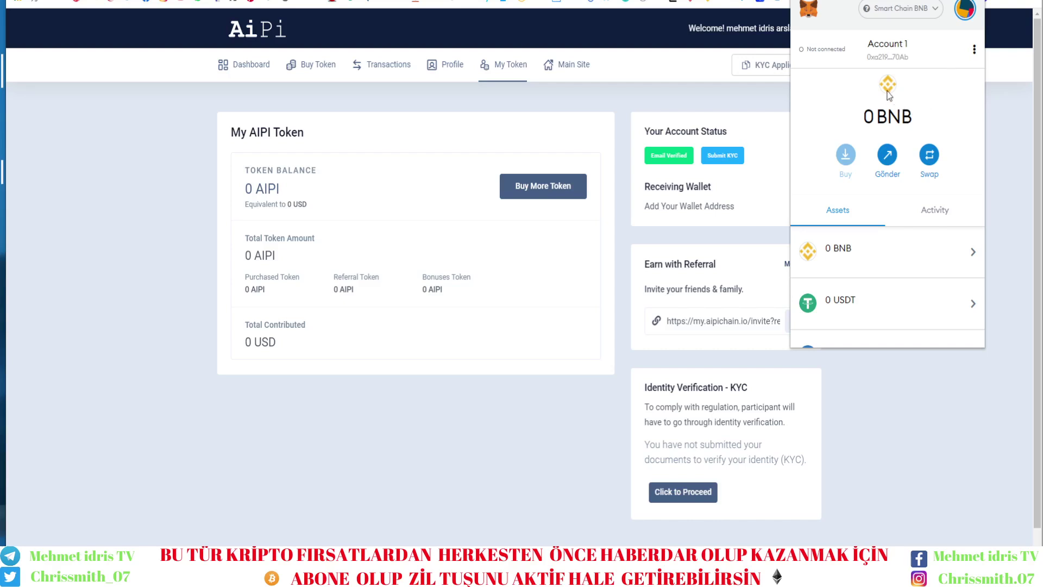
pyautogui.click(897, 12)
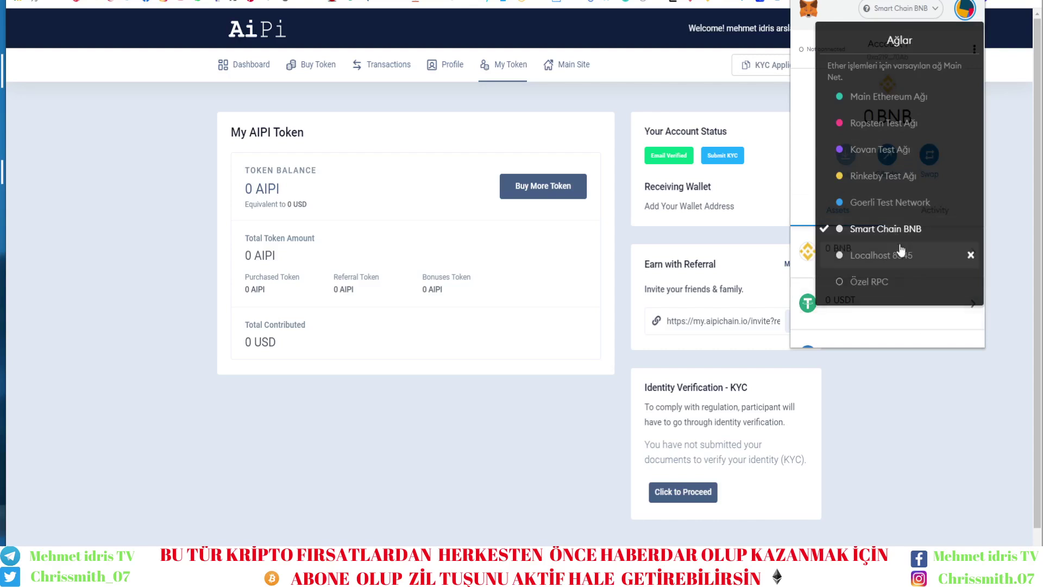
pyautogui.click(899, 234)
pyautogui.scroll(-3, 898, 235)
pyautogui.scroll(3, 899, 234)
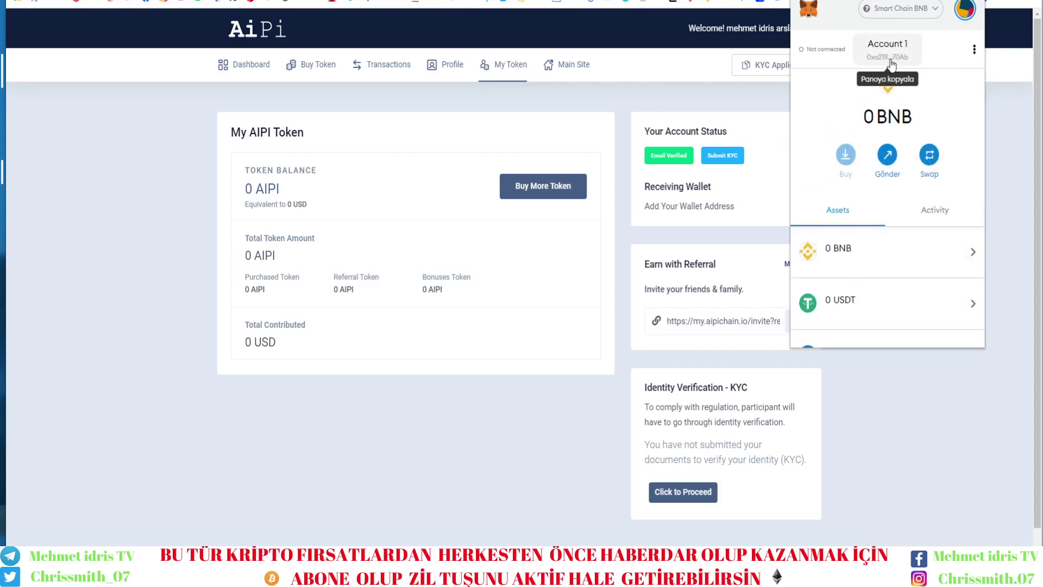
pyautogui.click(888, 64)
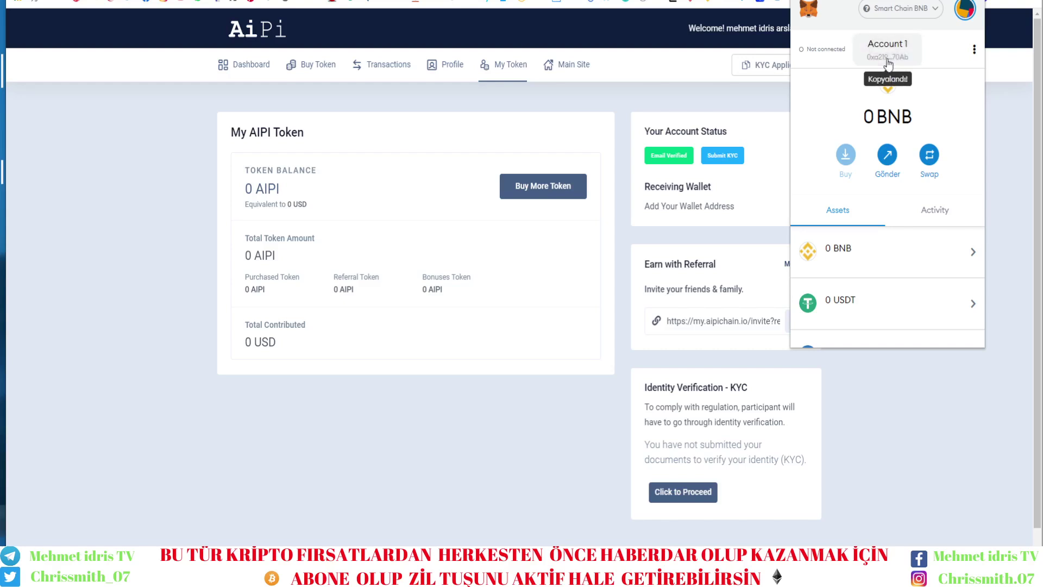
pyautogui.click(547, 354)
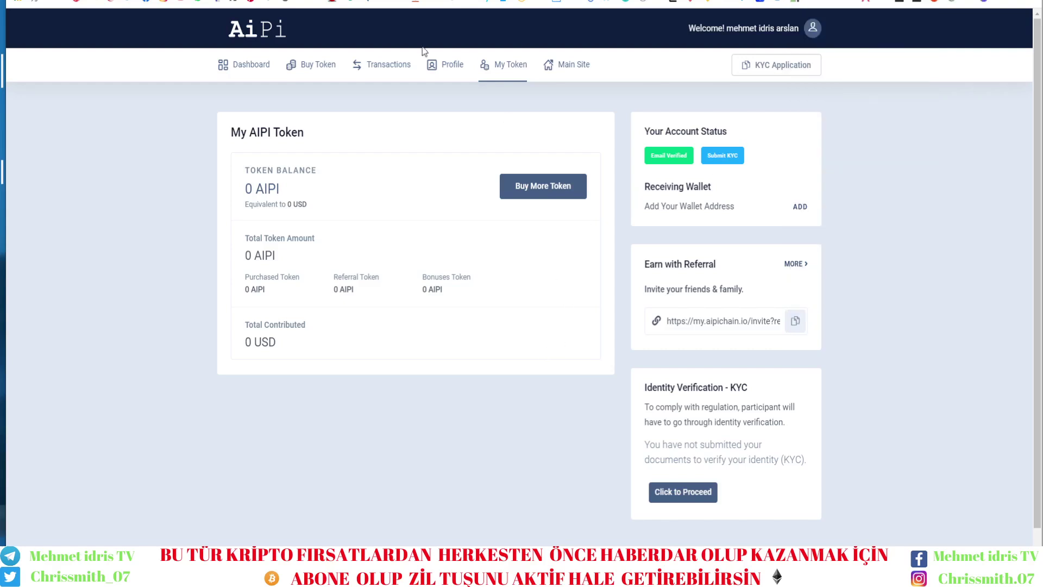
pyautogui.click(392, 70)
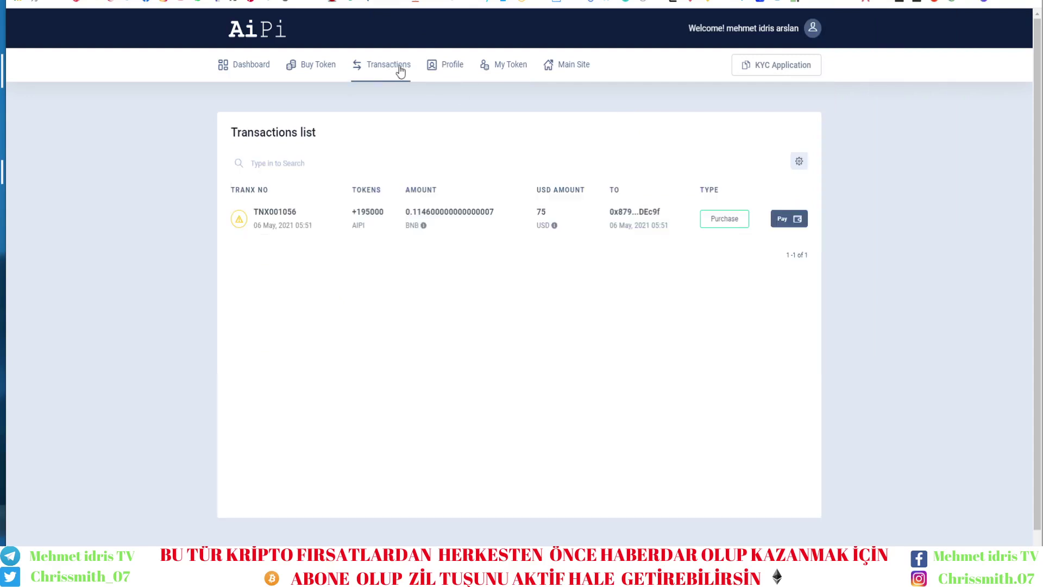
pyautogui.click(791, 218)
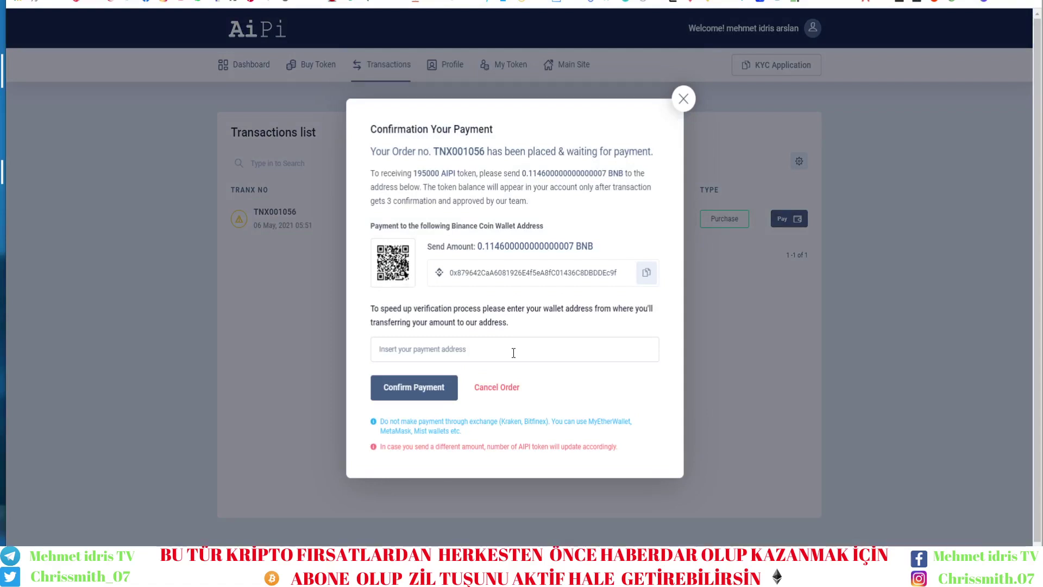
pyautogui.write('0xa219411e11eB28378026D9dBF21ae2aAeb3970Ab')
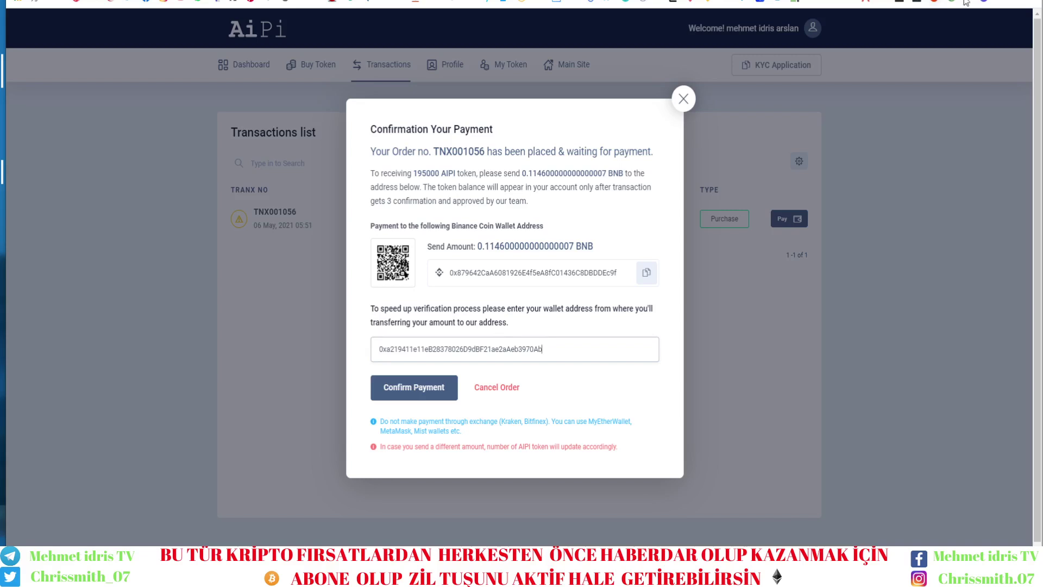
pyautogui.click(916, 3)
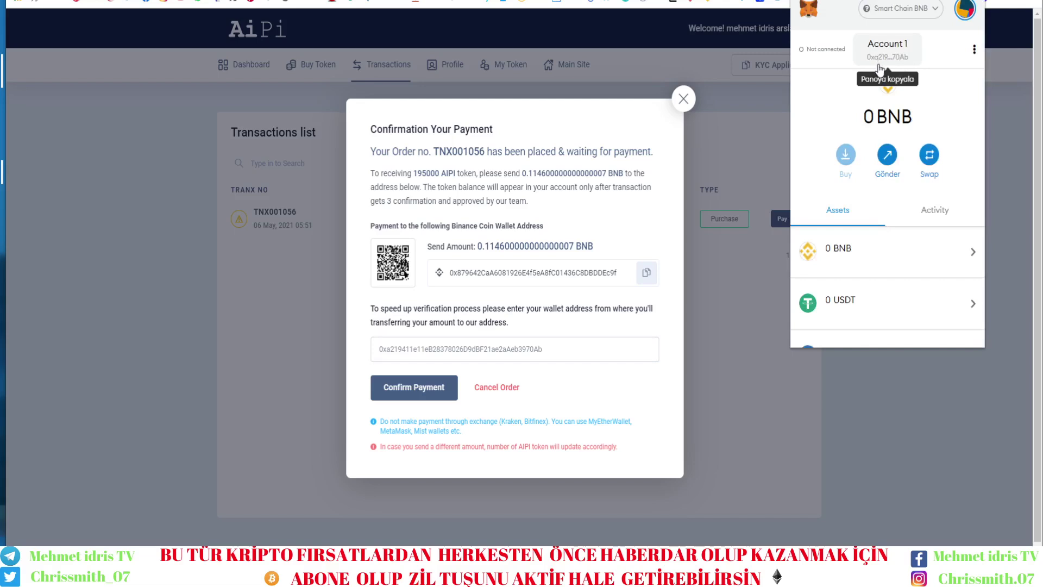
pyautogui.click(412, 395)
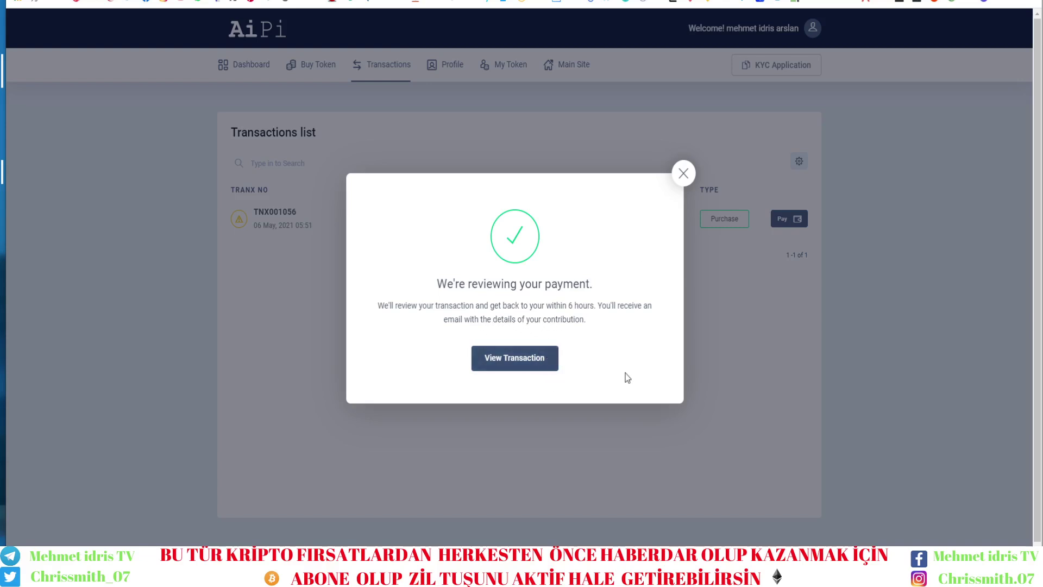
pyautogui.click(623, 407)
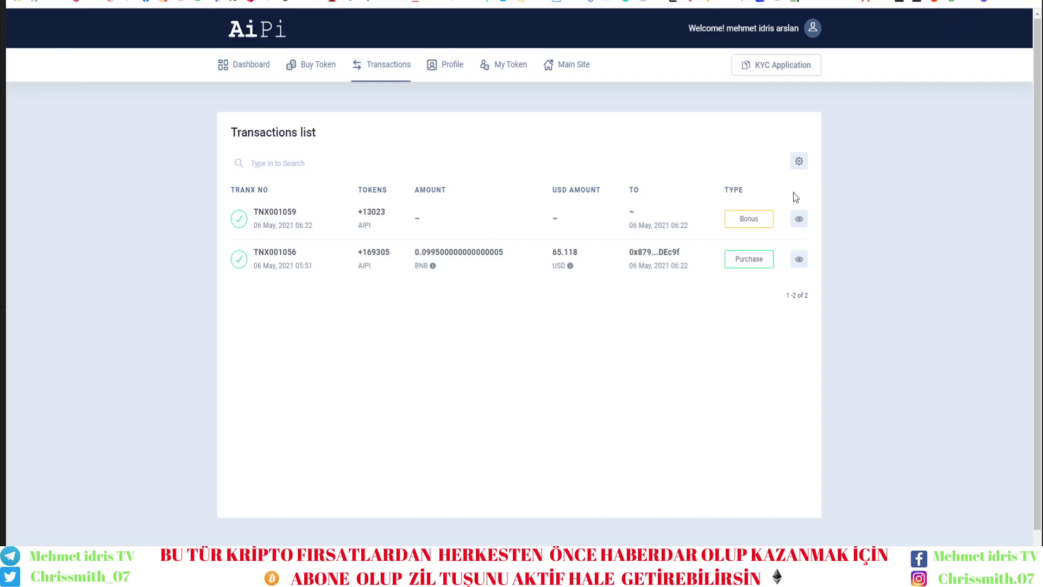
# Open the MetaMask wallet and confirm it stays on the Smart Chain BNB network.
pyautogui.hotkey('alt', 'shift', 'm')
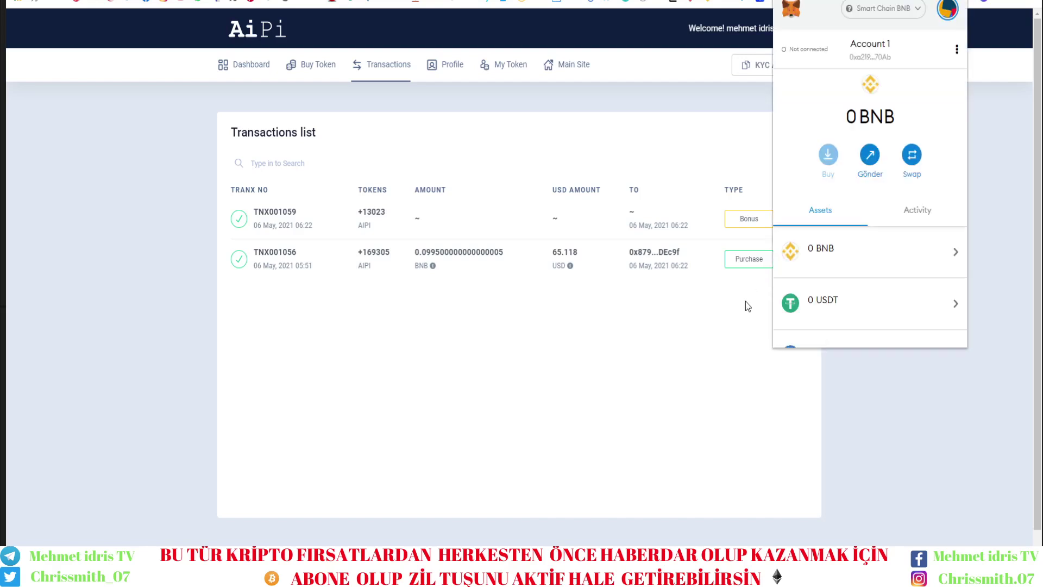
pyautogui.click(671, 192)
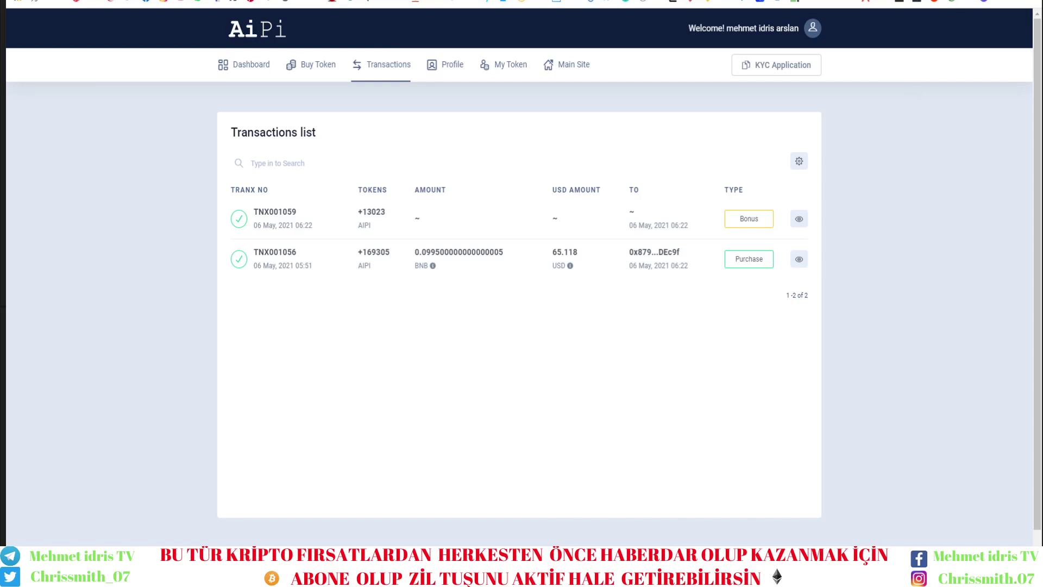
pyautogui.click(923, 1)
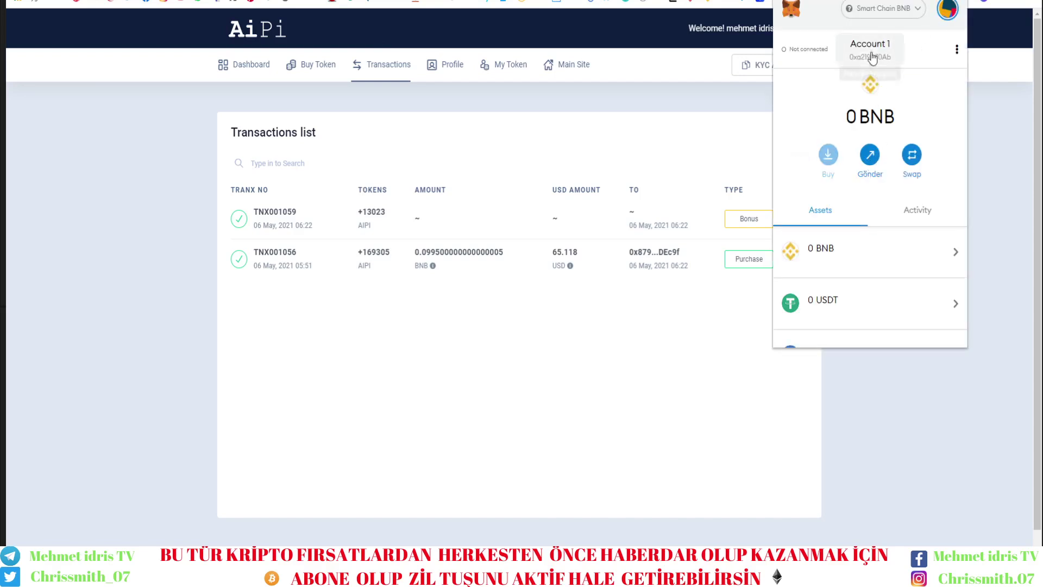
pyautogui.click(876, 12)
pyautogui.click(858, 239)
# Import the AiPi custom token by its contract address with 18 decimals and add it to the wallet.
pyautogui.click(870, 324)
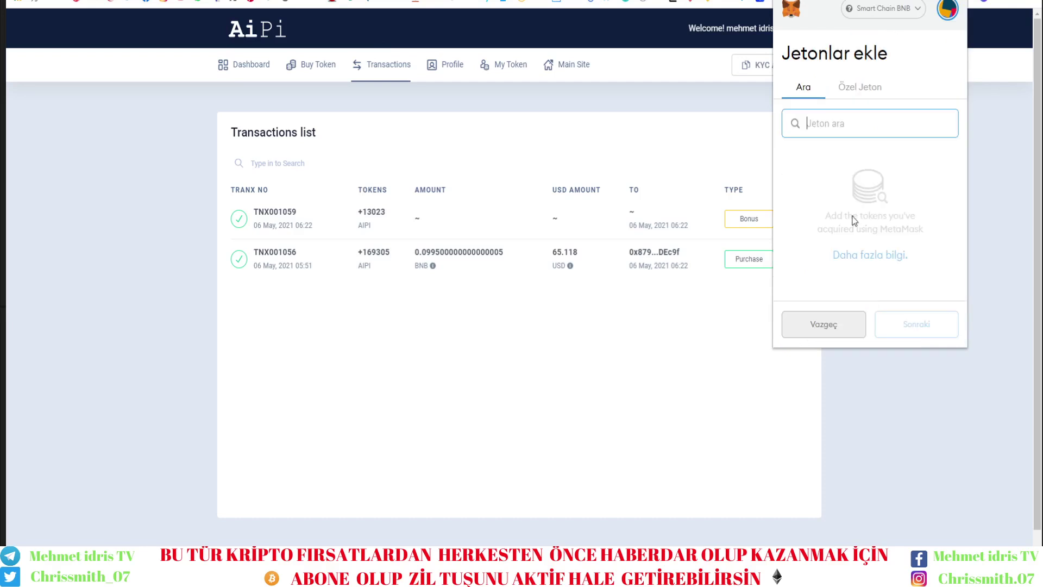
pyautogui.click(861, 95)
pyautogui.click(838, 148)
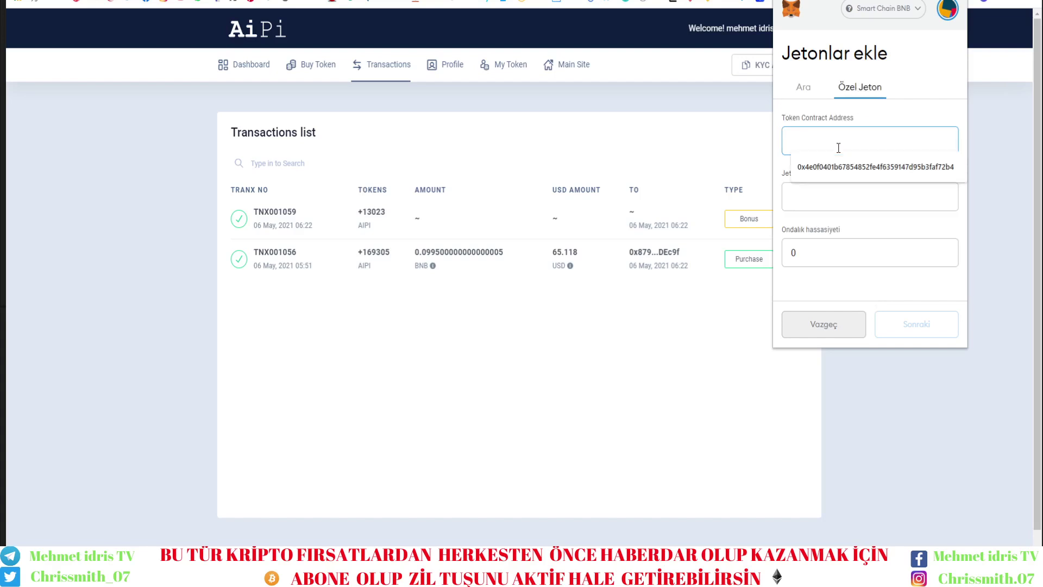
pyautogui.click(840, 166)
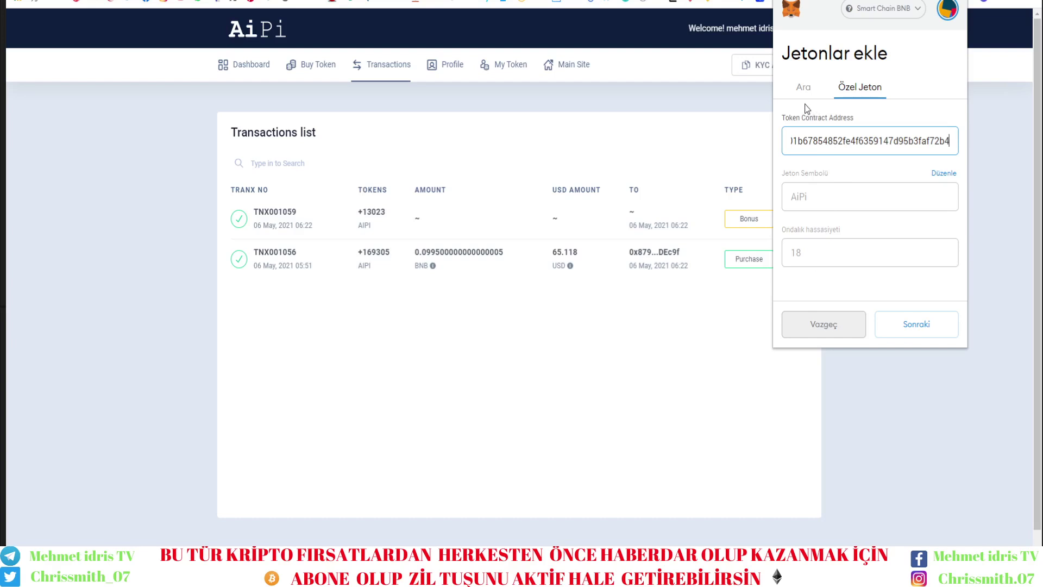
pyautogui.click(916, 326)
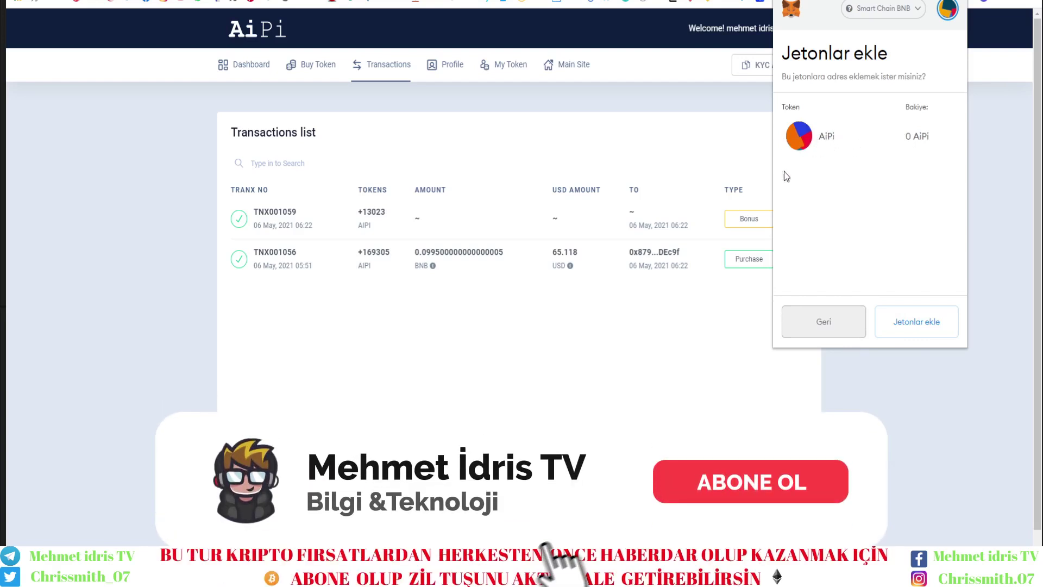
pyautogui.click(601, 349)
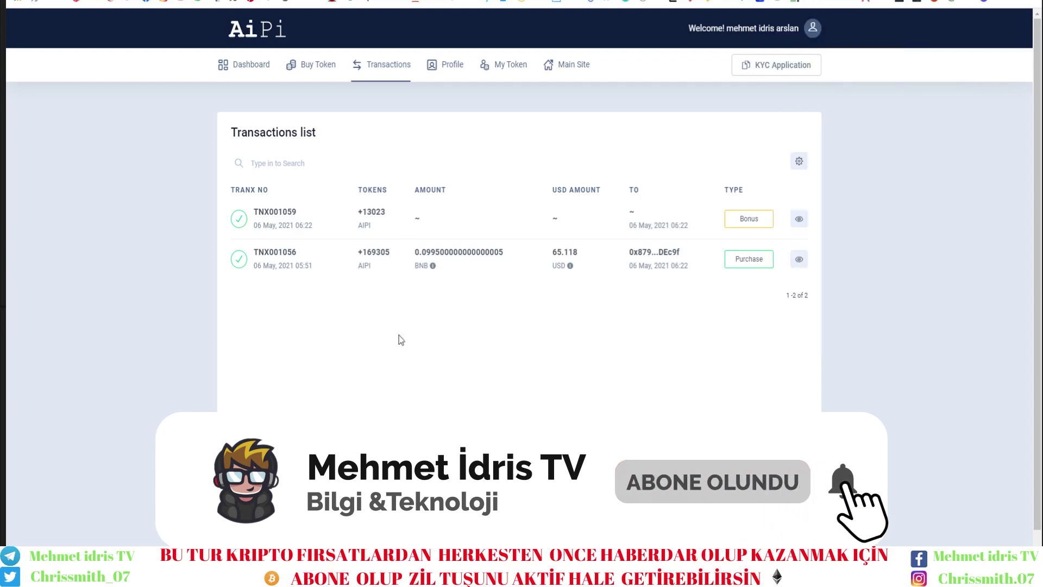